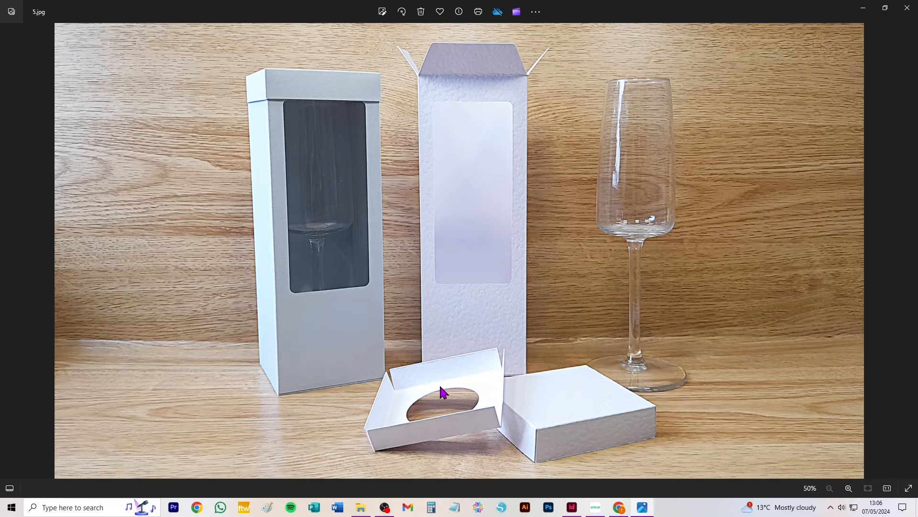
- Look through the photos of the glass gift box, including the views without and with its top insert
left_click(909, 250)
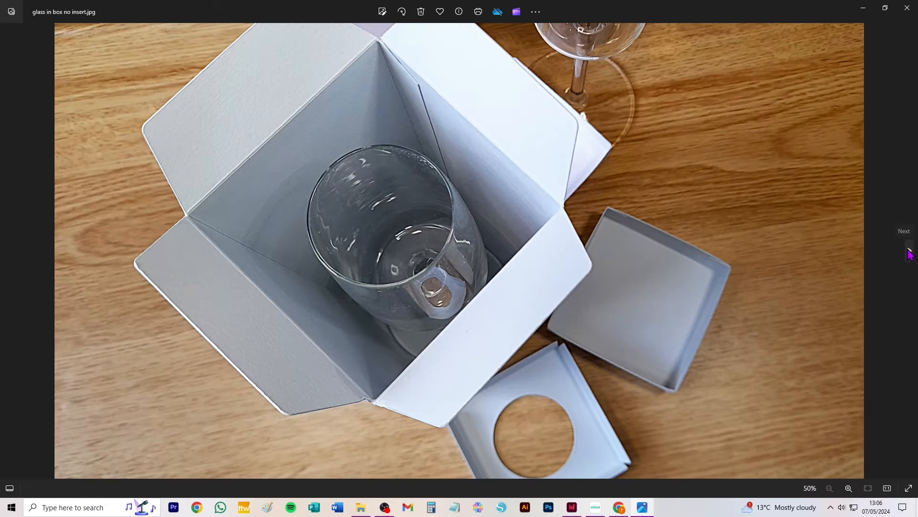
left_click(909, 251)
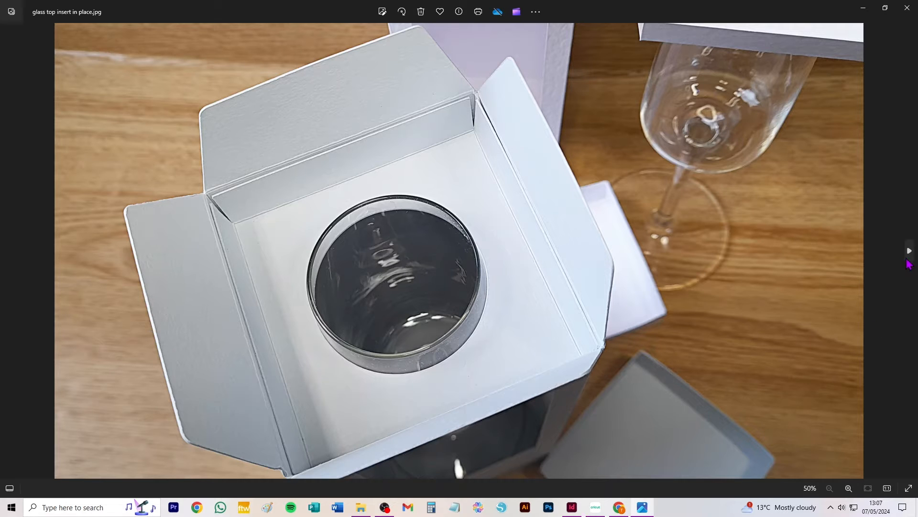
left_click(909, 252)
left_click(910, 251)
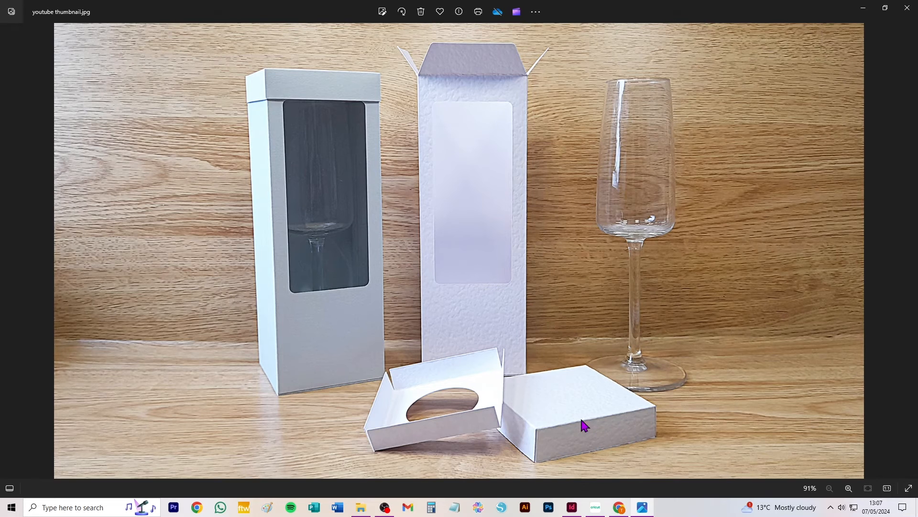
- Switch to Cricut Design Space and place the uploaded template with two separate box panels on the canvas at about X 10.5, Y 4.8 cm
left_click(596, 508)
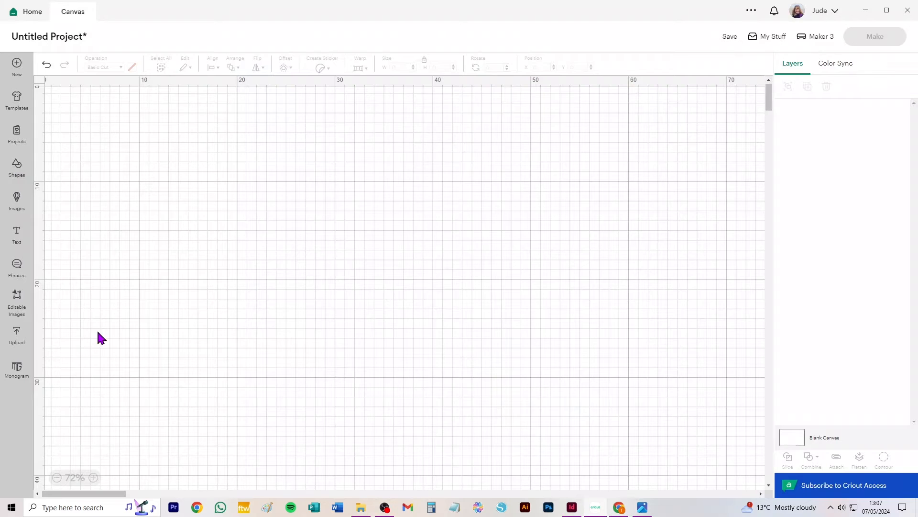
left_click(16, 335)
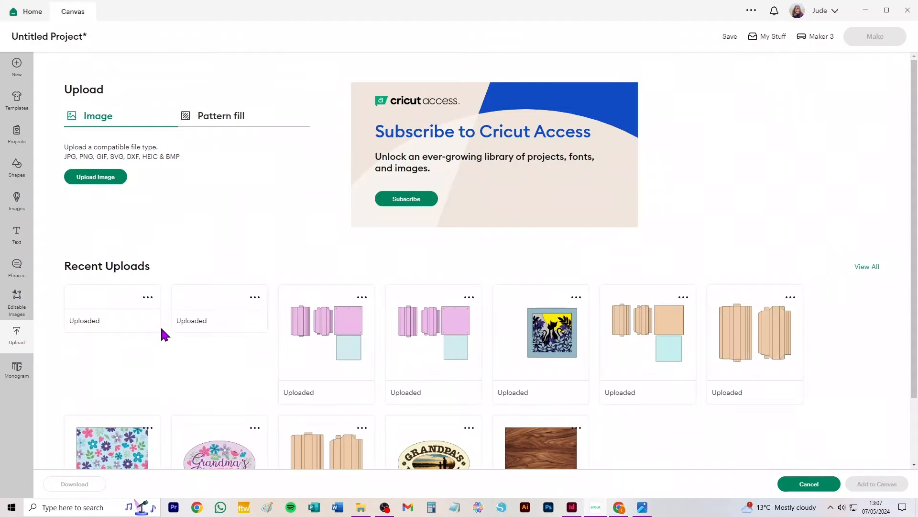
left_click(113, 325)
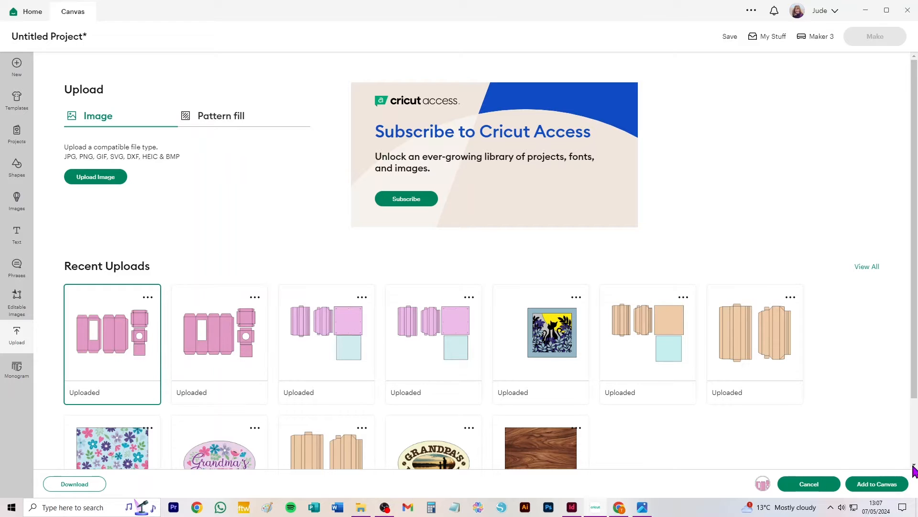
left_click(203, 328)
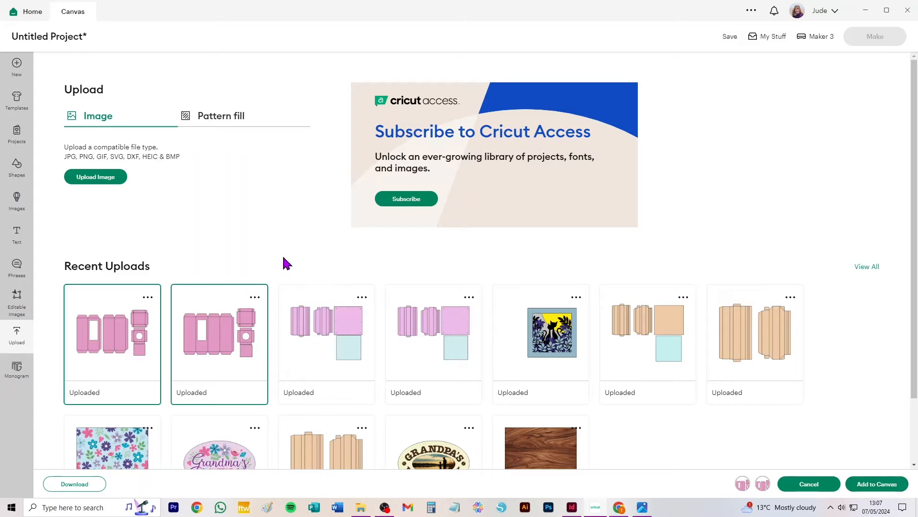
left_click(342, 335)
left_click(317, 329)
left_click(245, 299)
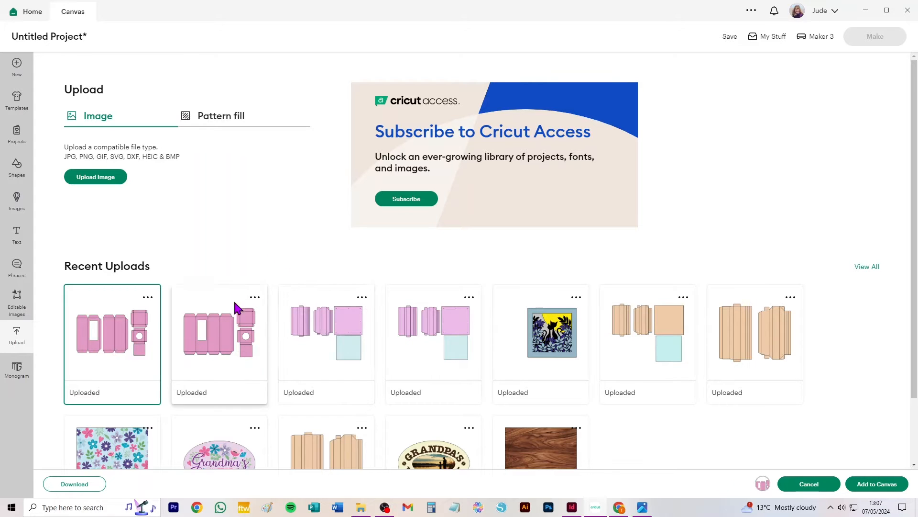
left_click(886, 488)
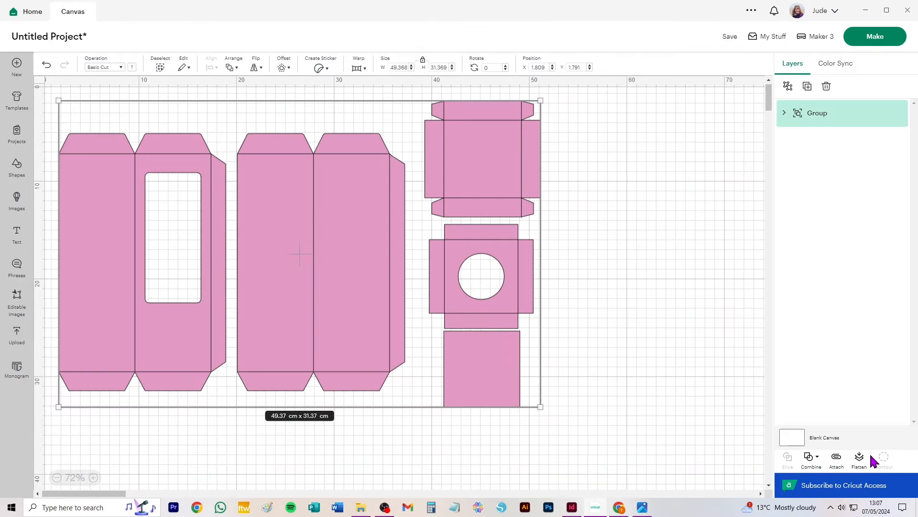
left_click_drag(282, 181, 368, 210)
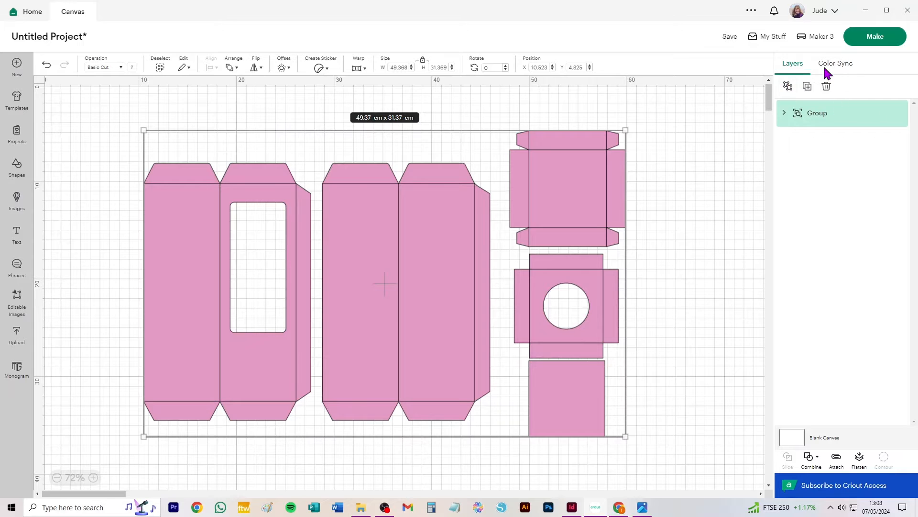
- Ungroup the box template and change its fold-line layer from Basic Cut to Score
left_click(788, 86)
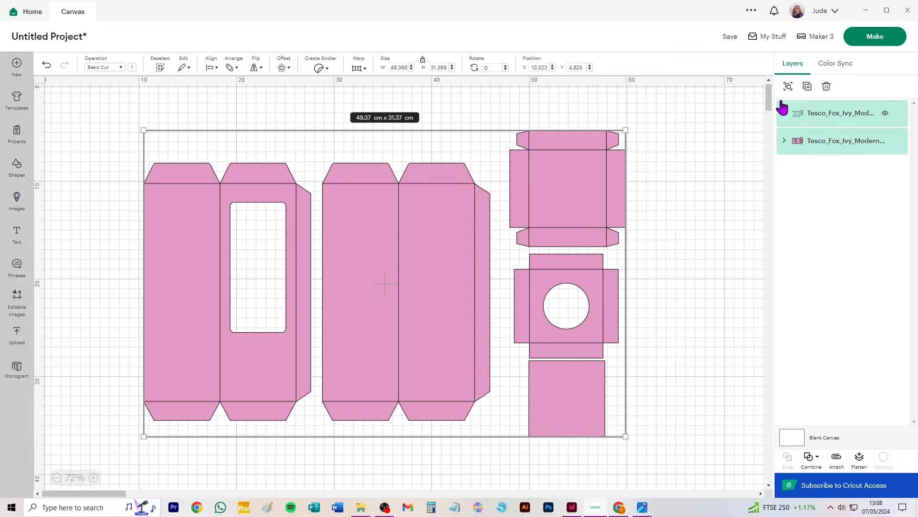
left_click(840, 115)
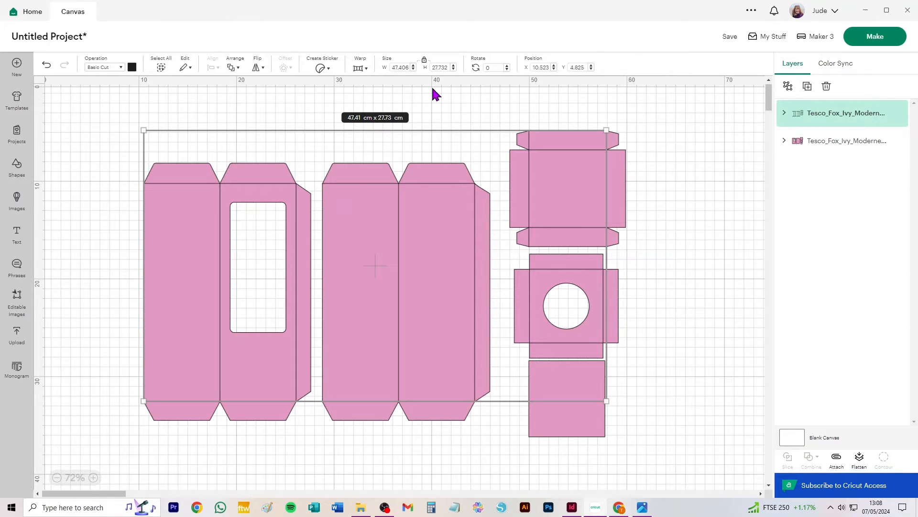
left_click(103, 68)
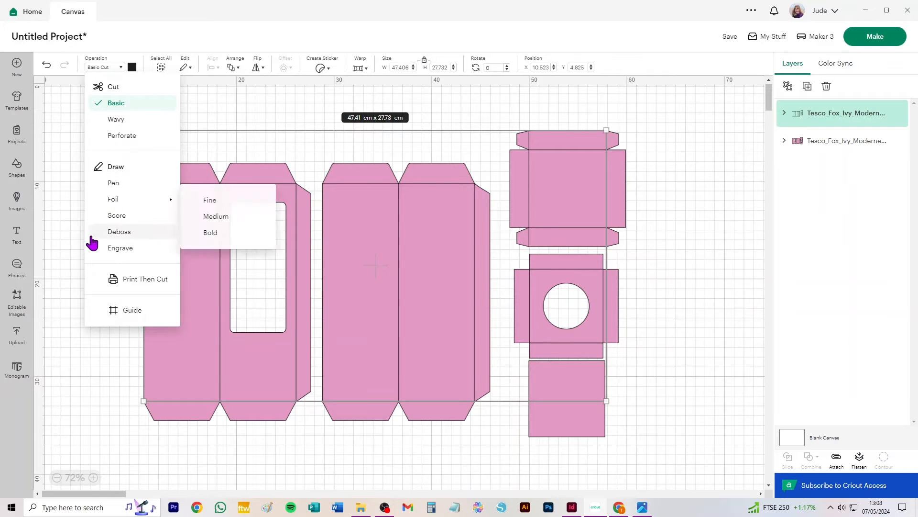
left_click(122, 219)
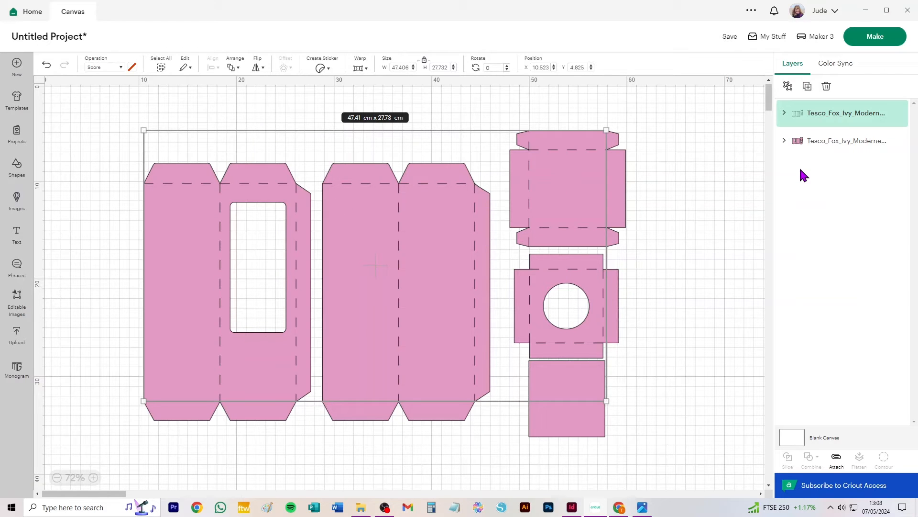
- Ungroup the score lines and the cut pieces, and move the plain square aside to about X 64, Y 31.7 cm
left_click(788, 86)
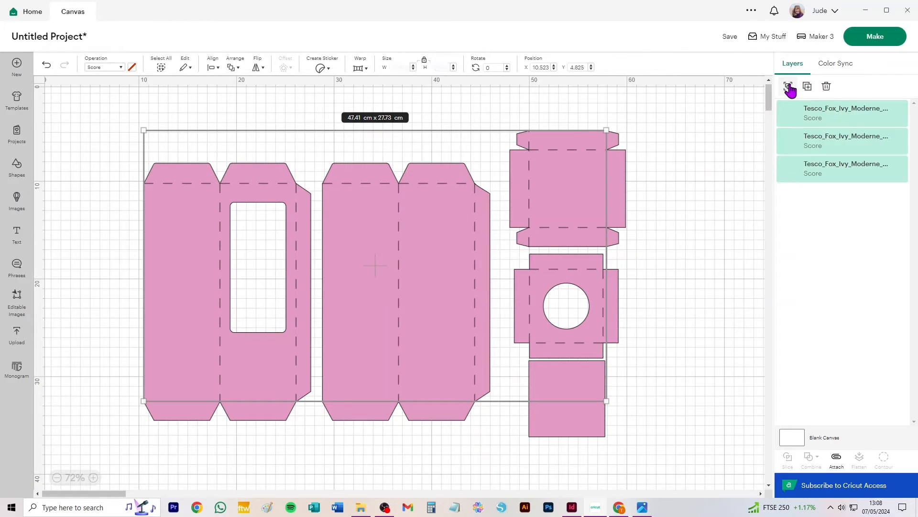
left_click(836, 231)
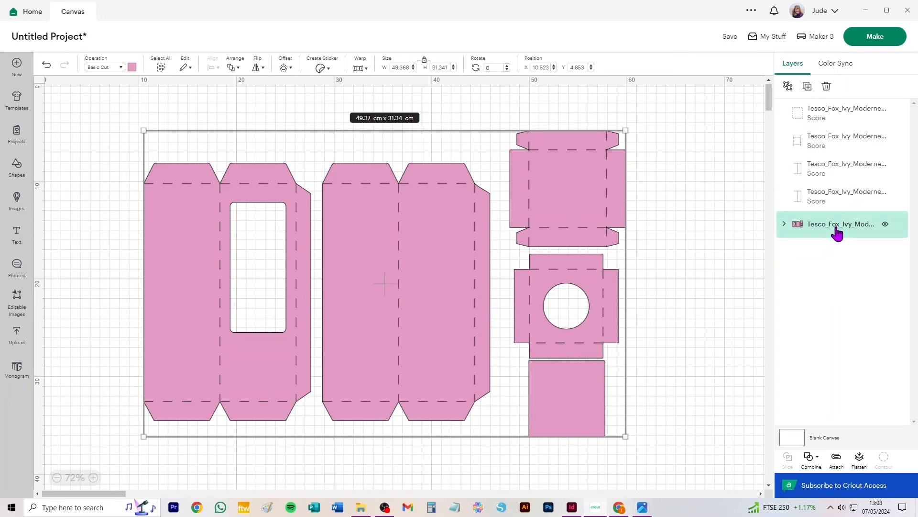
left_click(784, 225)
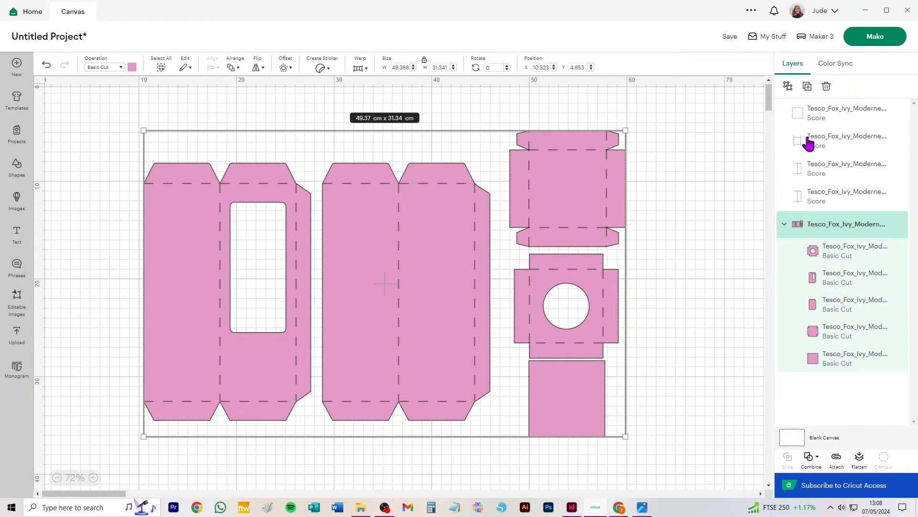
left_click(788, 86)
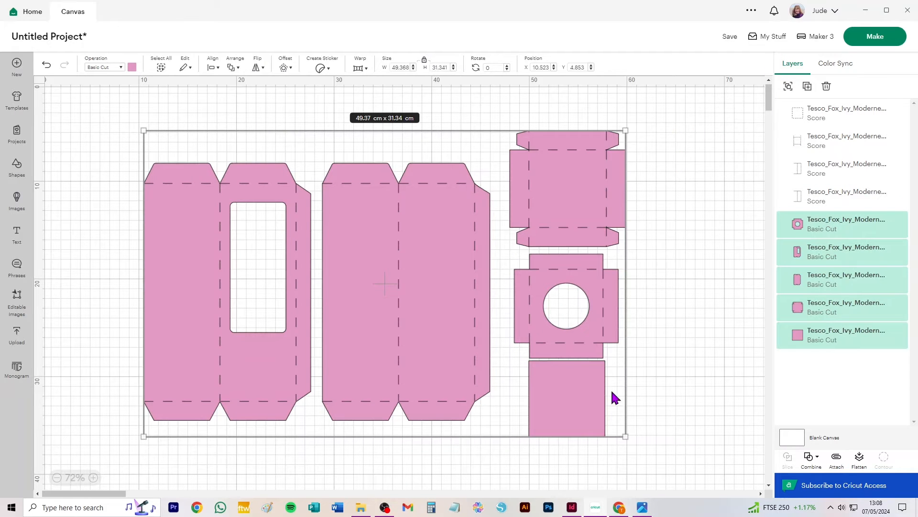
left_click(720, 389)
left_click_drag(579, 394, 712, 422)
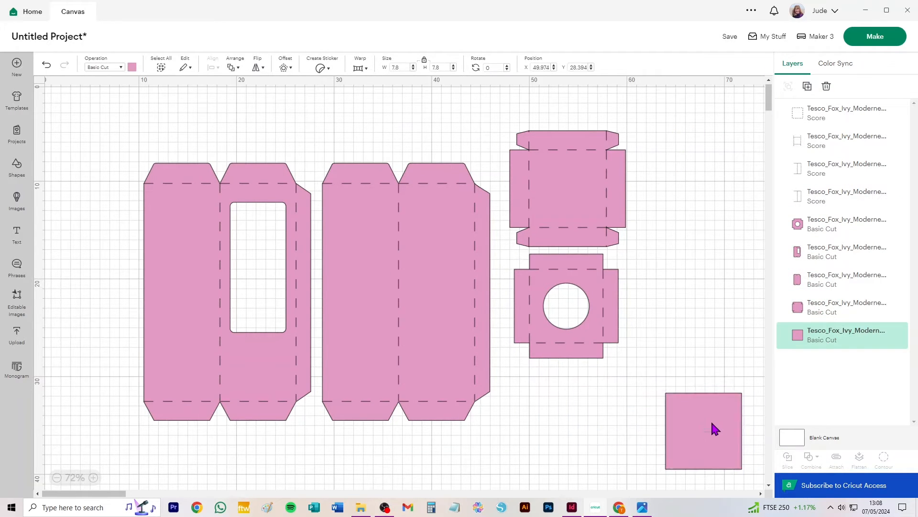
- Attach the score lines to the insert with the round hole and move it aside, just above the plain square
left_click(630, 363)
left_click_drag(629, 363, 508, 253)
left_click(833, 459)
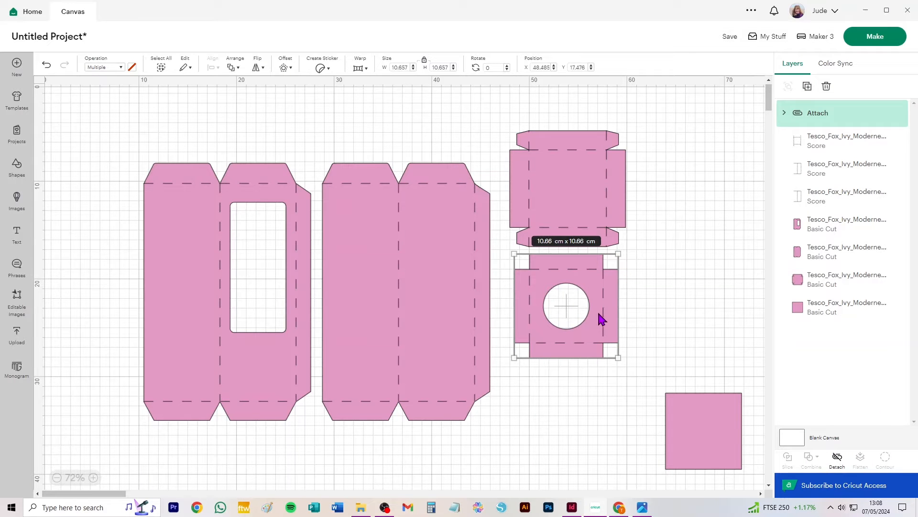
left_click_drag(597, 343, 726, 364)
- Attach the score lines to the box lid piece and move it aside, above the round-hole insert
left_click_drag(663, 116, 506, 268)
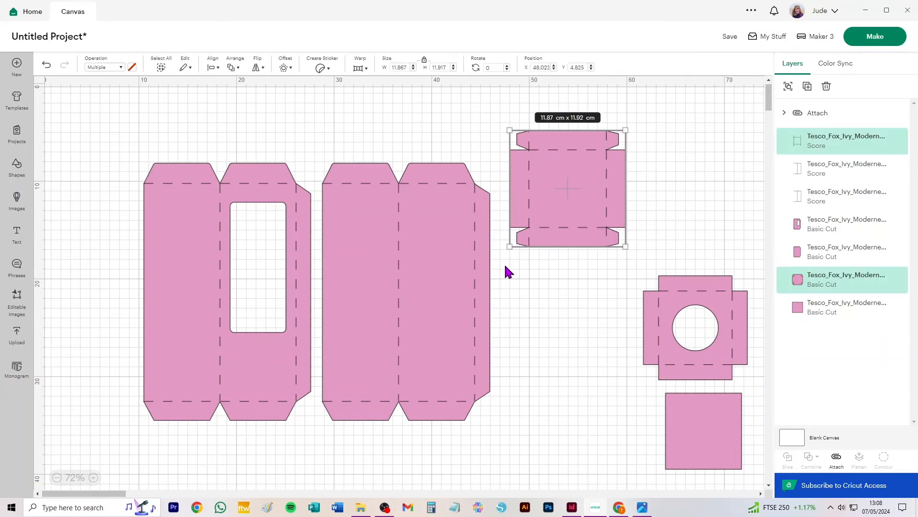
left_click(837, 459)
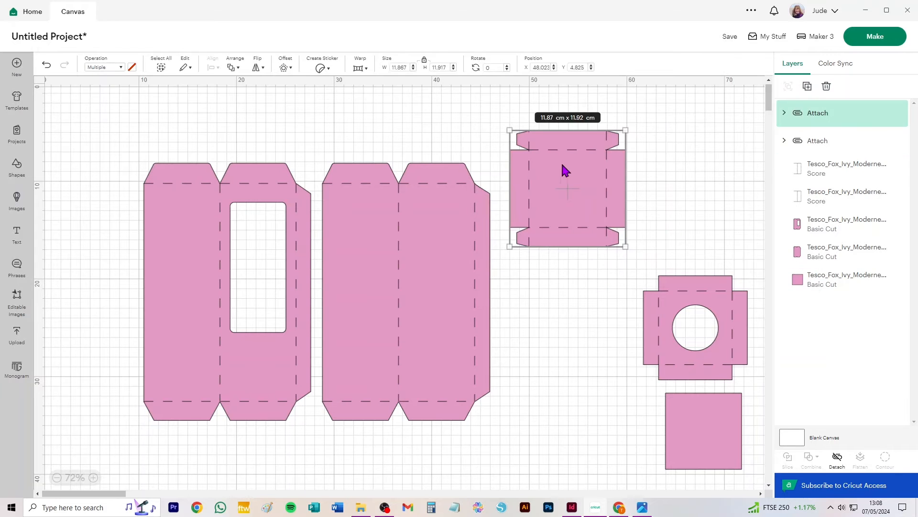
left_click_drag(579, 175, 695, 194)
- Attach the score lines to the plain box panel and to the windowed box panel, each as its own set
left_click_drag(537, 138, 316, 454)
key("ctrl+alt+a")
left_click_drag(111, 120, 314, 457)
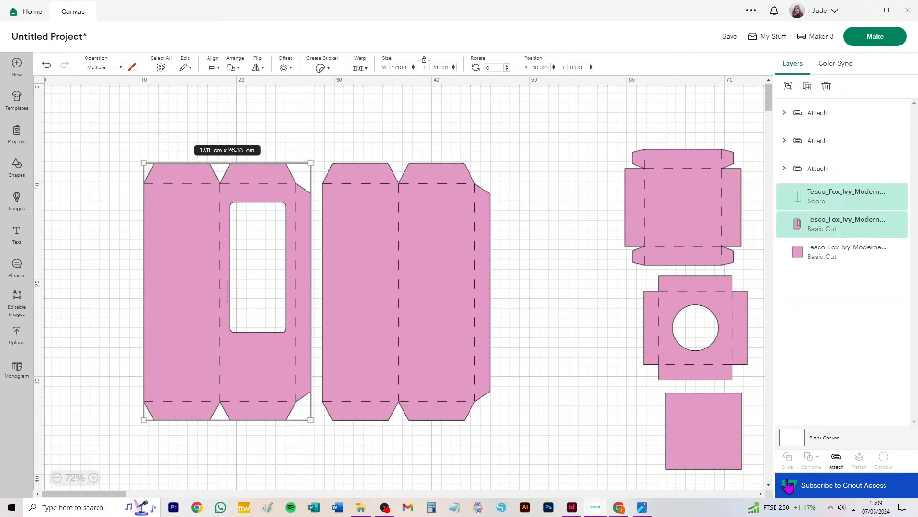
left_click(836, 458)
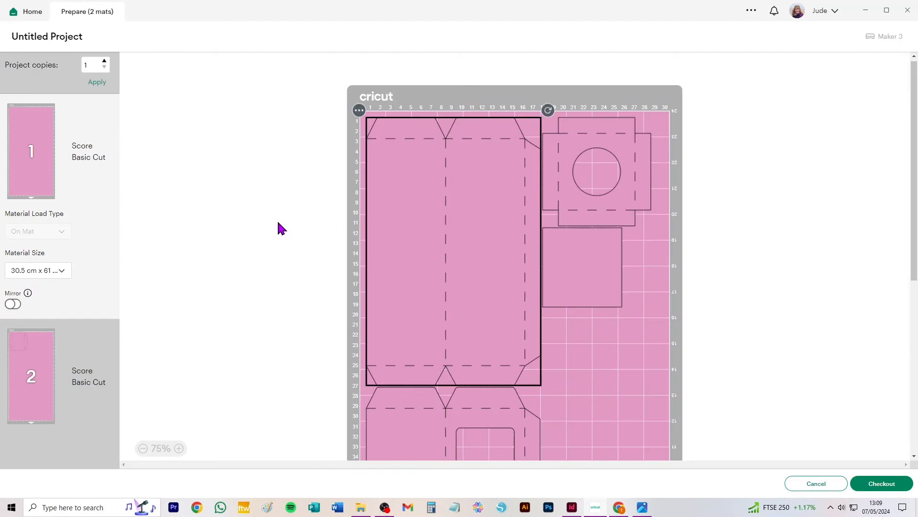
- Try the A4 and Letter material sizes for the mats, and settle on 30.5 cm x 30.5 cm
left_click(34, 271)
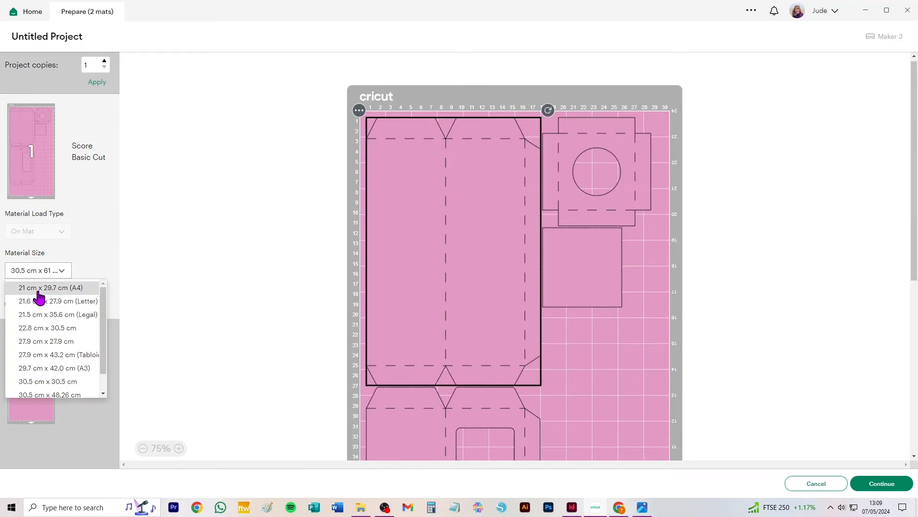
left_click(37, 289)
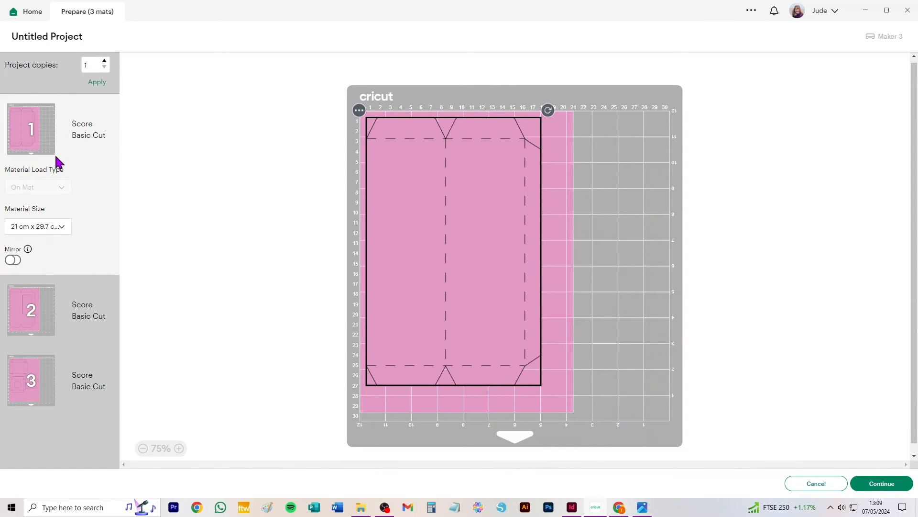
left_click(42, 229)
left_click(52, 261)
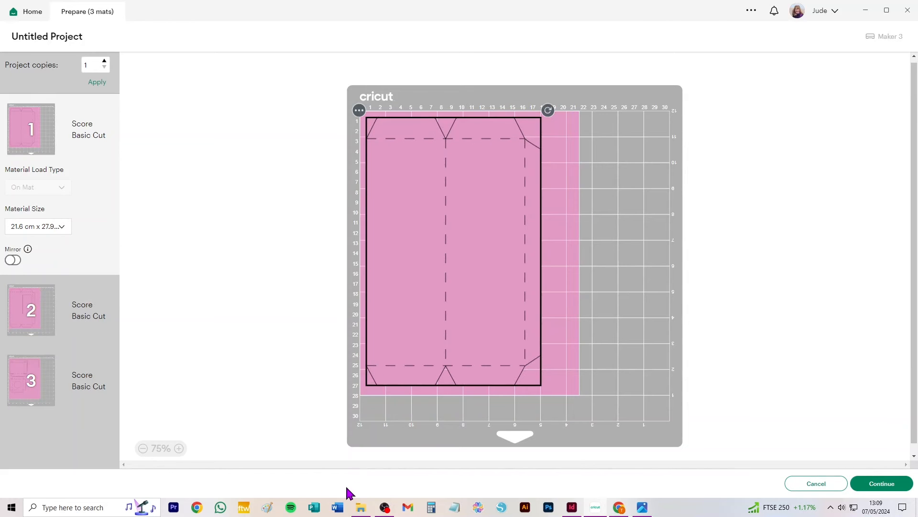
left_click(47, 227)
left_click(48, 339)
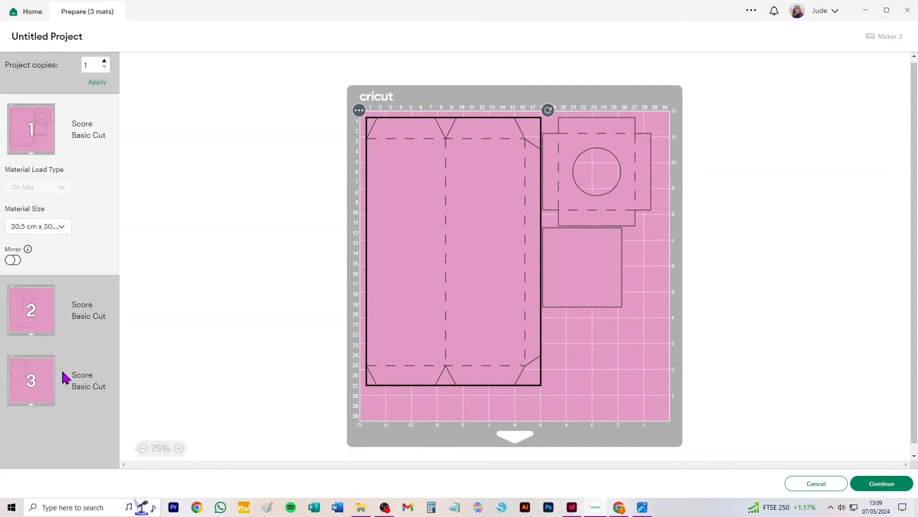
- Move the lid piece from the third mat to the second mat and place it beside the windowed panel
left_click(46, 370)
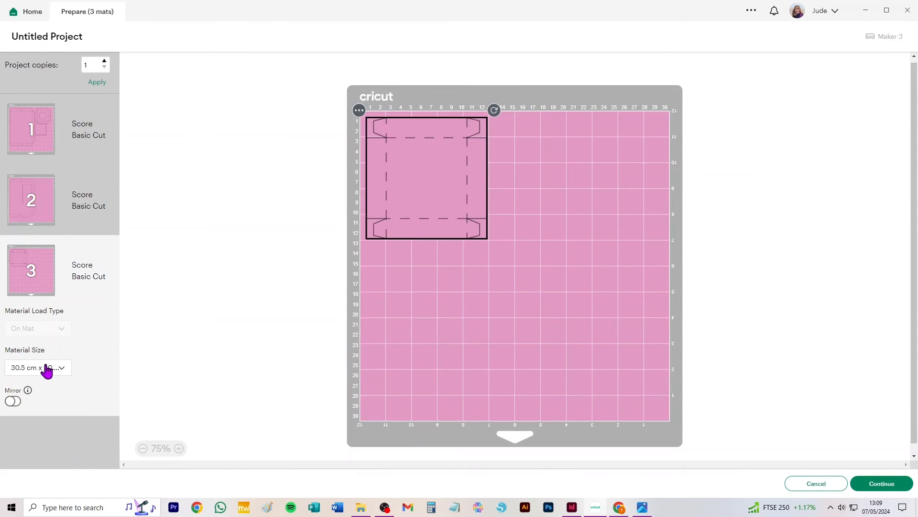
left_click(360, 111)
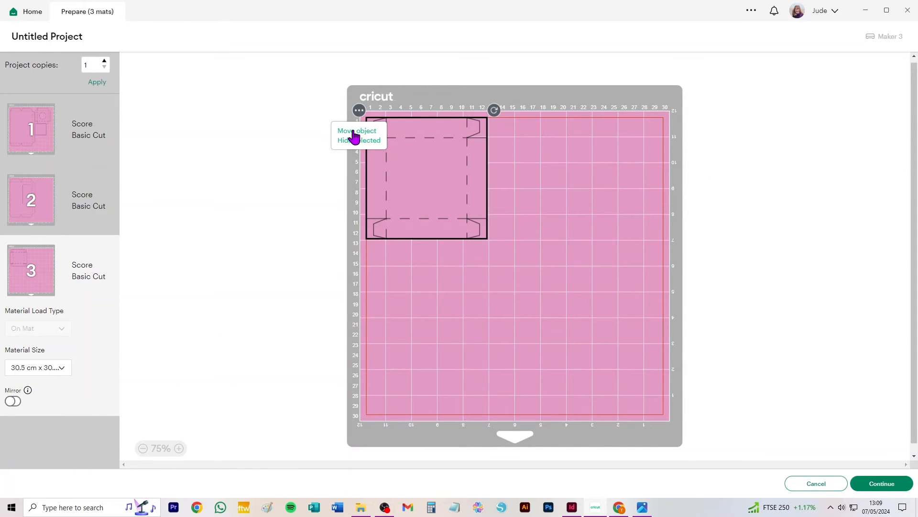
left_click(353, 132)
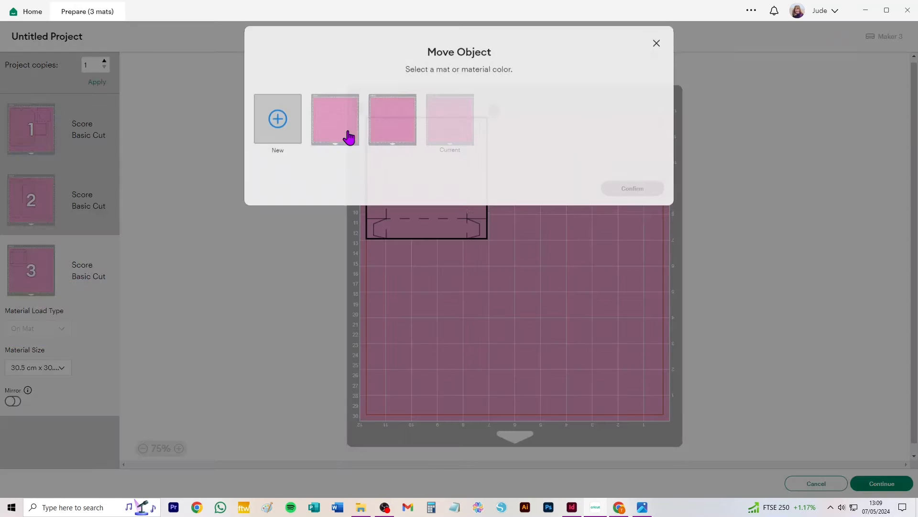
left_click(396, 123)
left_click(636, 198)
left_click_drag(395, 174, 675, 245)
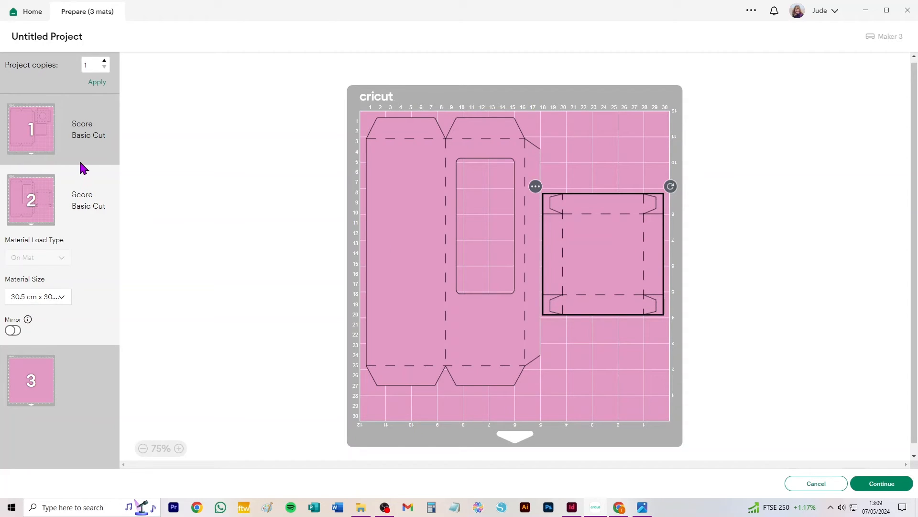
- Cancel the mat preparation and delete all pieces from the canvas
left_click(828, 484)
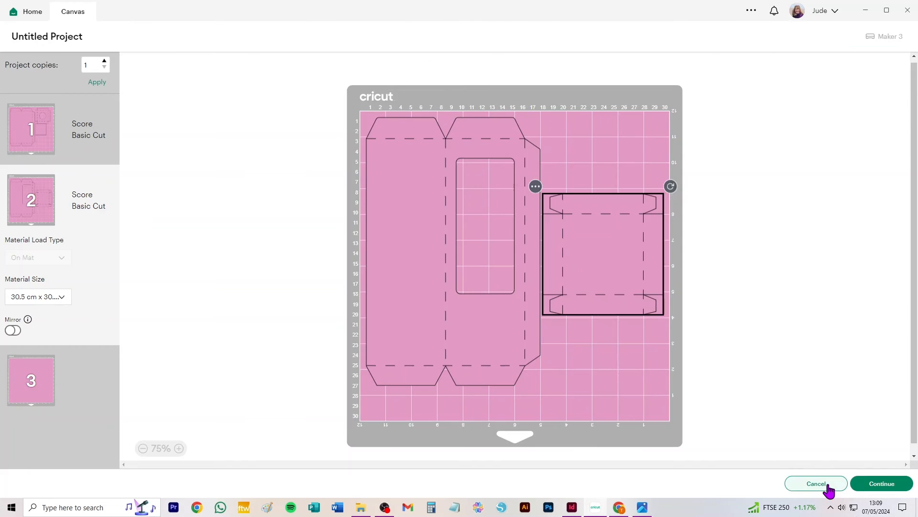
key("ctrl+a")
key("Delete")
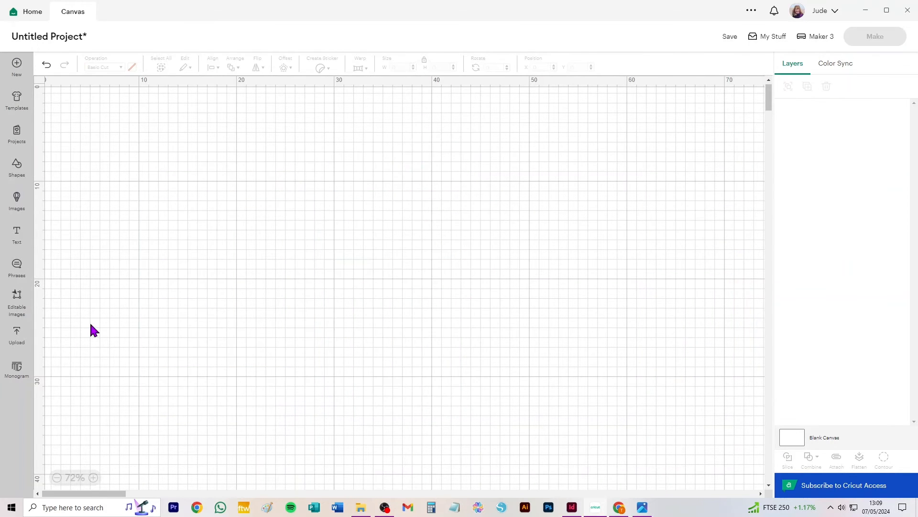
- Add the uploaded template with the single joined four-panel box body to the empty canvas
left_click(14, 335)
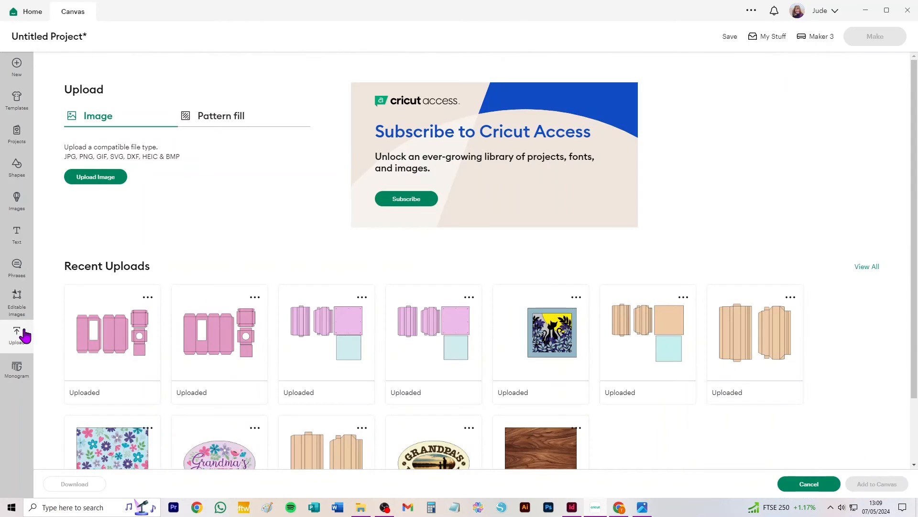
left_click(218, 347)
left_click(880, 488)
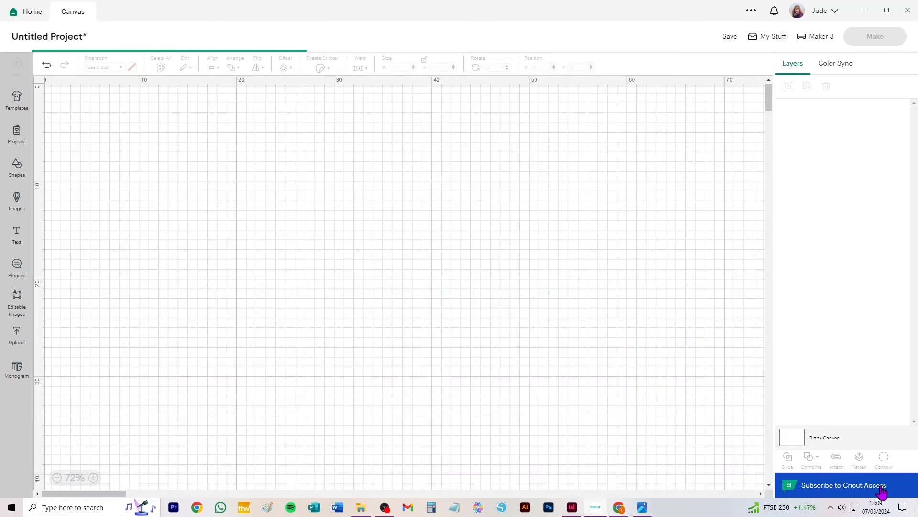
- Move the template clear of the canvas corner, and set its ungrouped fold-line layer to Score
left_click_drag(344, 193, 453, 208)
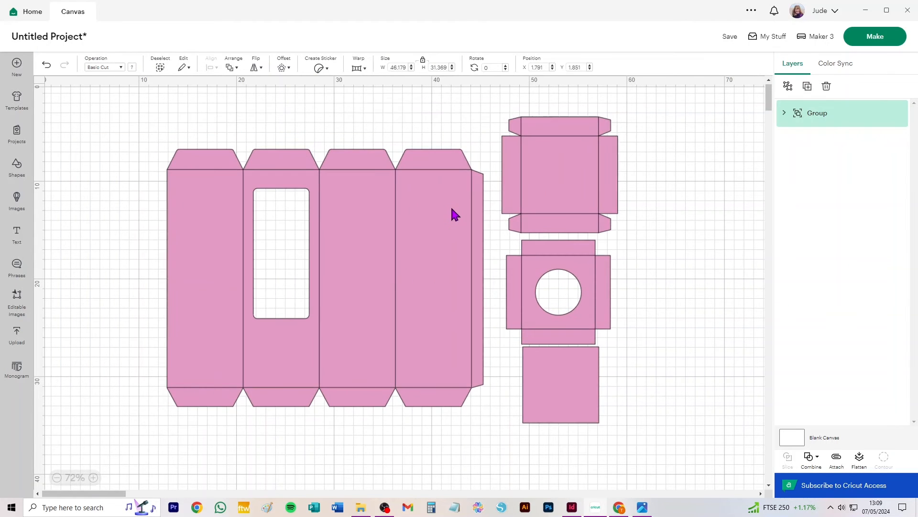
left_click(788, 86)
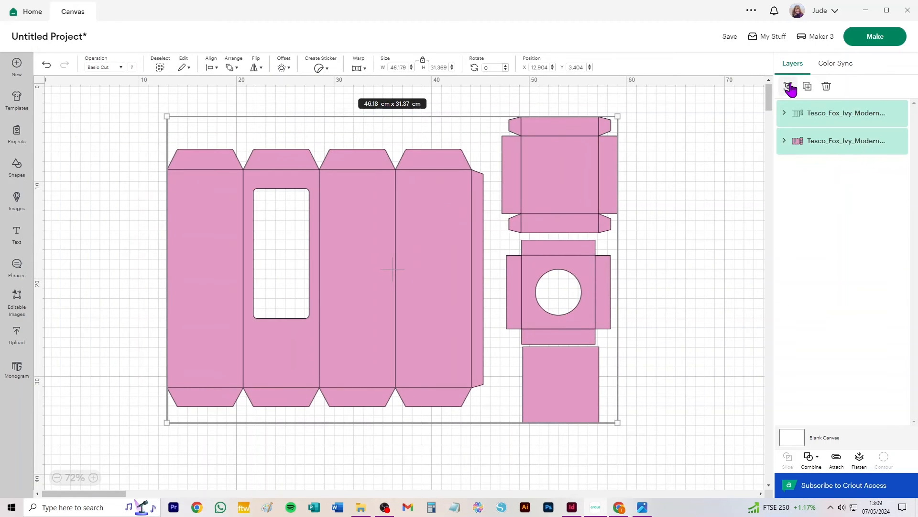
left_click(852, 116)
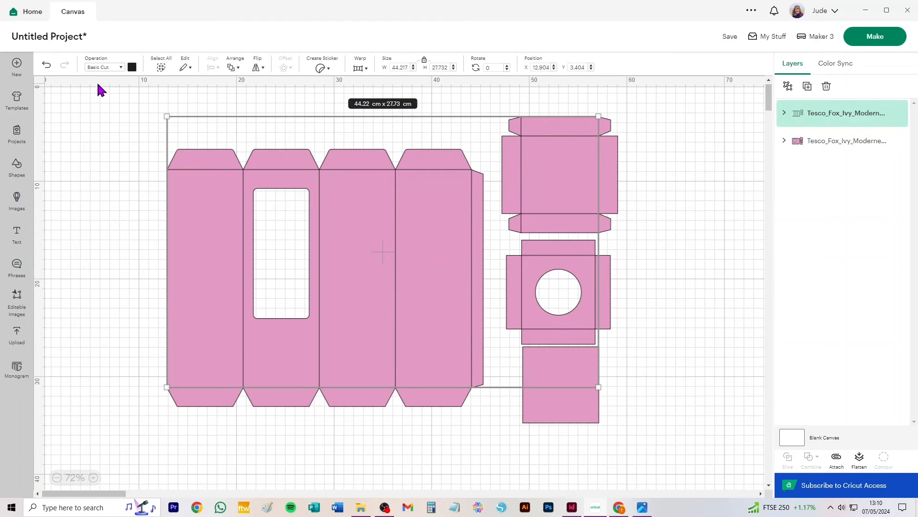
left_click(102, 68)
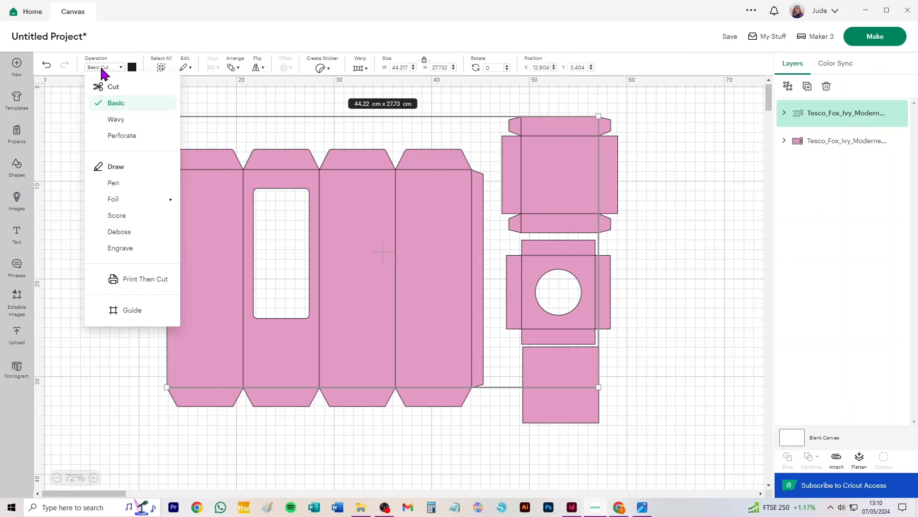
left_click(116, 216)
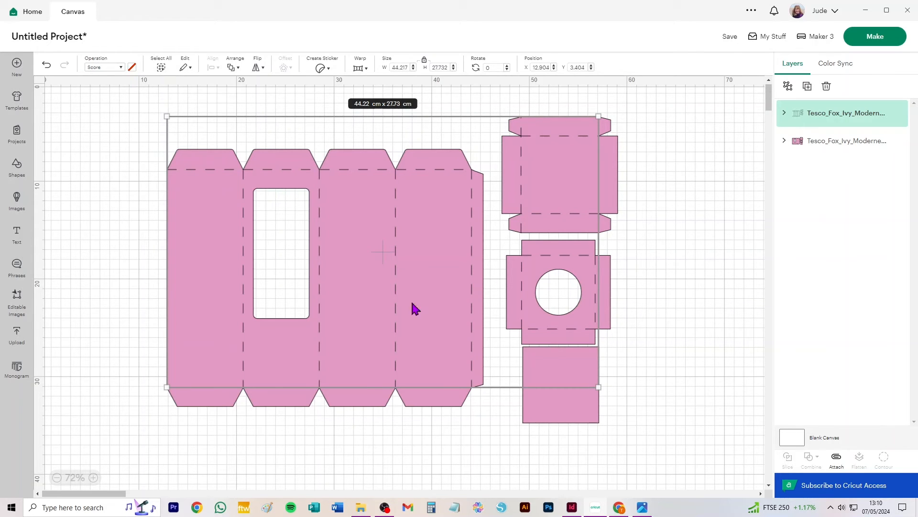
- Ungroup the score lines and the basic-cut shapes into individual layers for each box piece
left_click(787, 86)
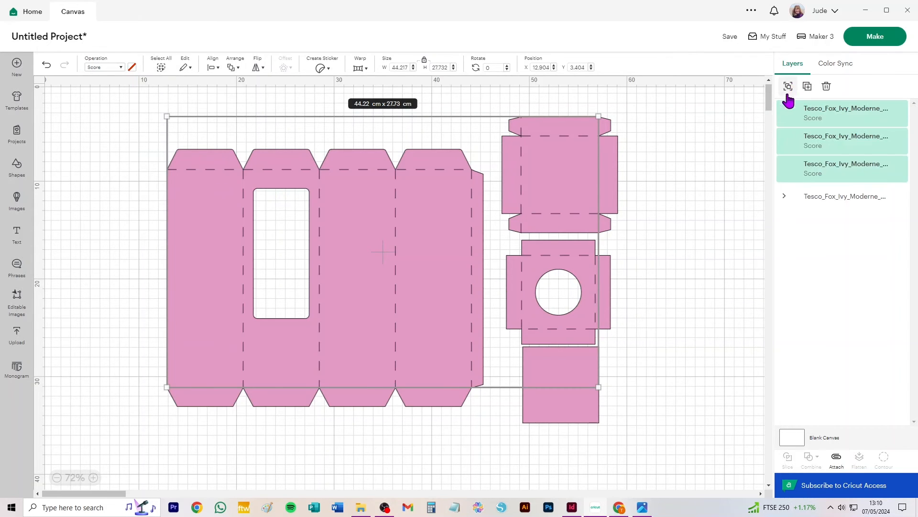
left_click(856, 197)
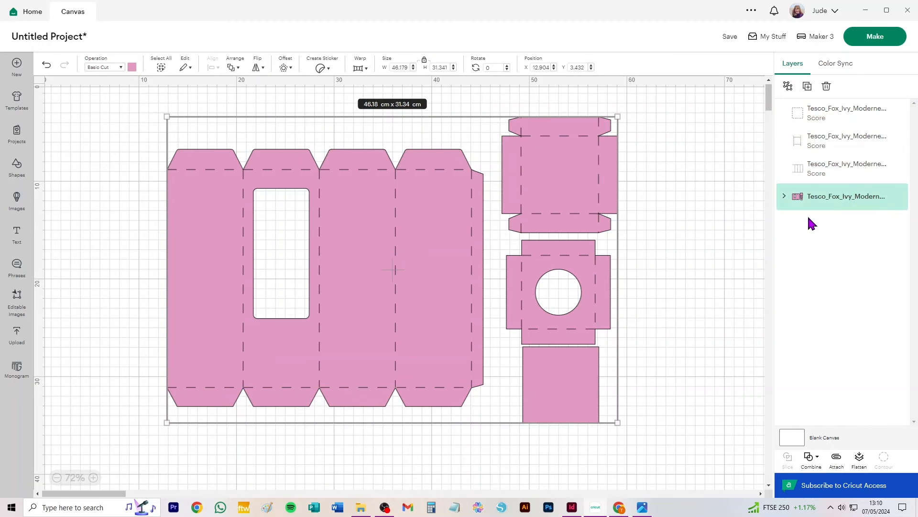
left_click(788, 86)
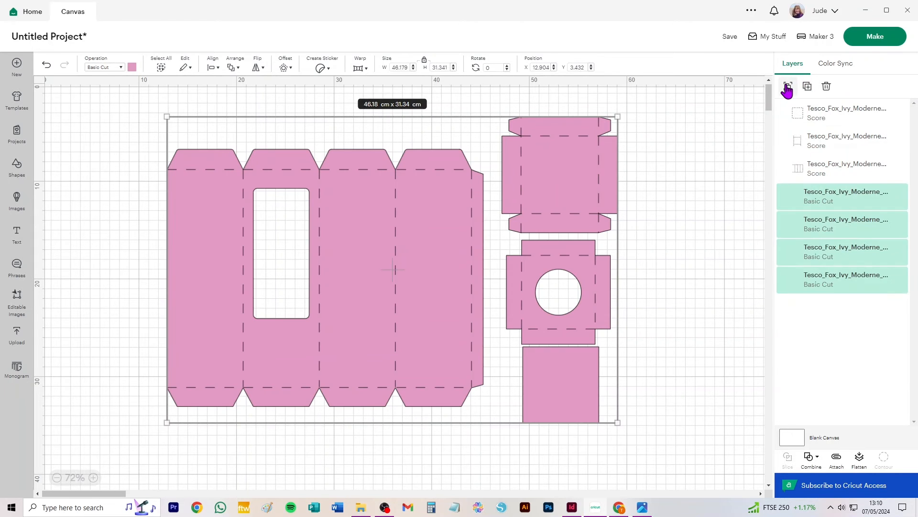
left_click(701, 119)
- Attach the score lines to their matching cut shapes separately for the lid, the circular-hole insert and the windowed box body
left_click_drag(702, 100, 494, 235)
left_click(833, 461)
left_click_drag(674, 245, 498, 339)
left_click(836, 461)
left_click_drag(121, 134, 492, 457)
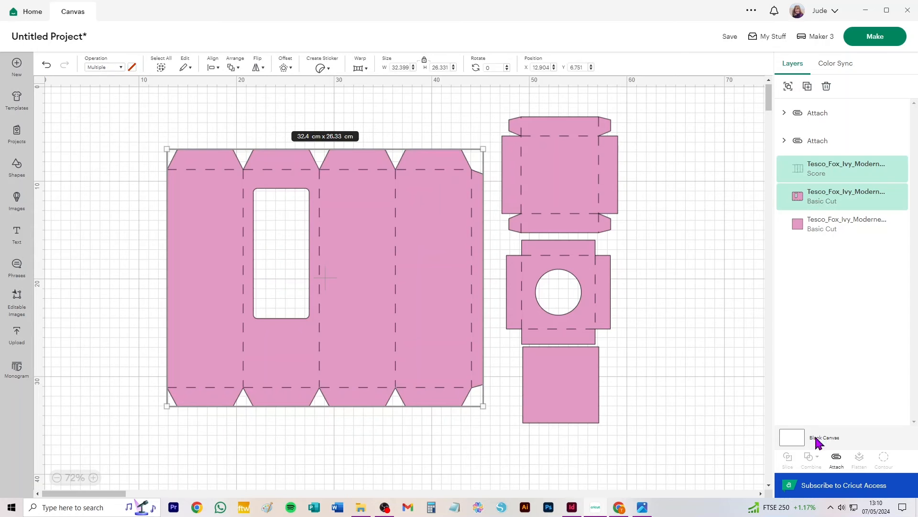
left_click(836, 461)
- Preview the mats with the A3 and 27.9 cm x 43.2 cm (Tabloid) material sizes, and return to the canvas
left_click(892, 43)
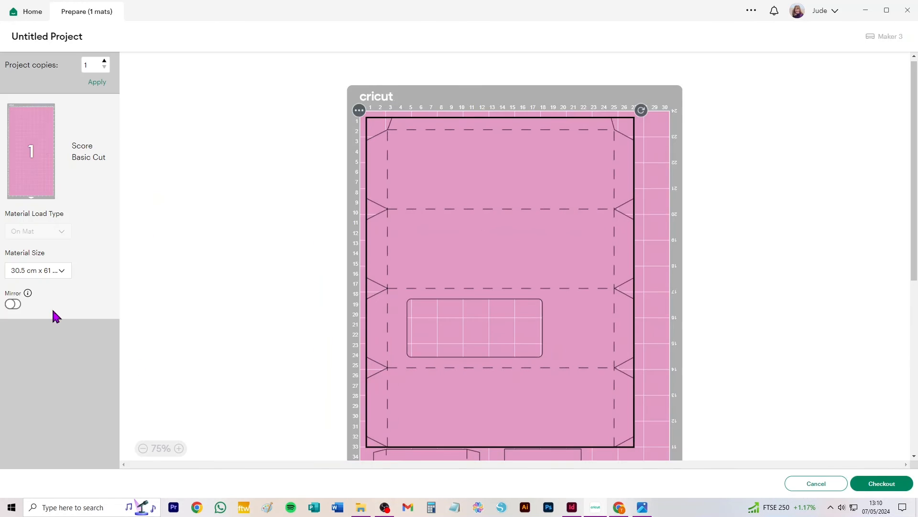
left_click(36, 269)
left_click(44, 288)
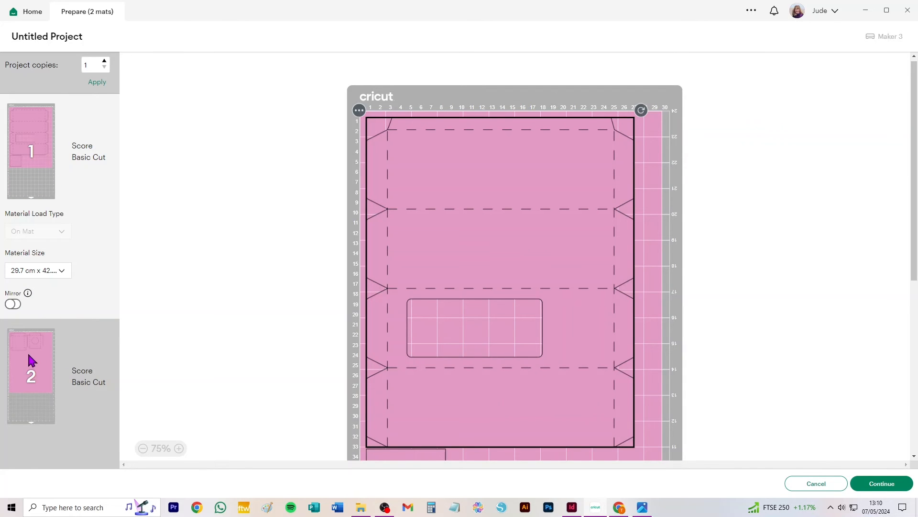
left_click(47, 271)
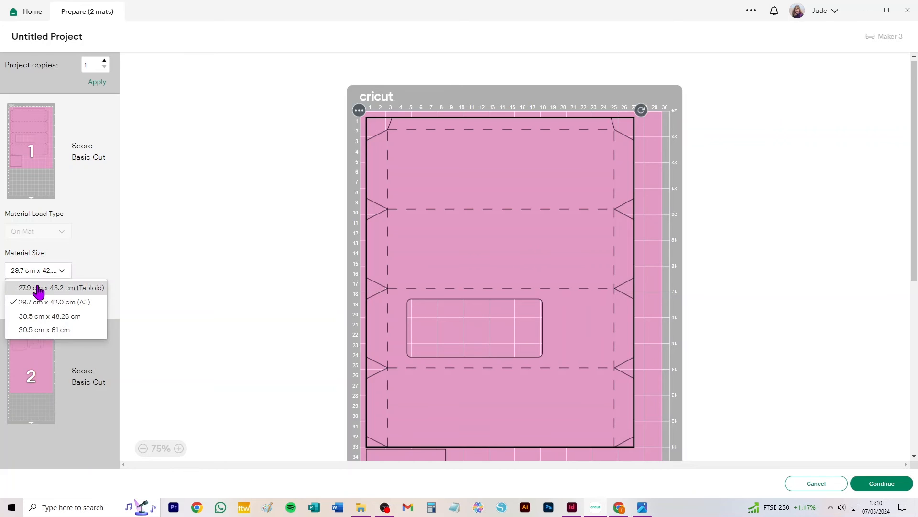
left_click(38, 288)
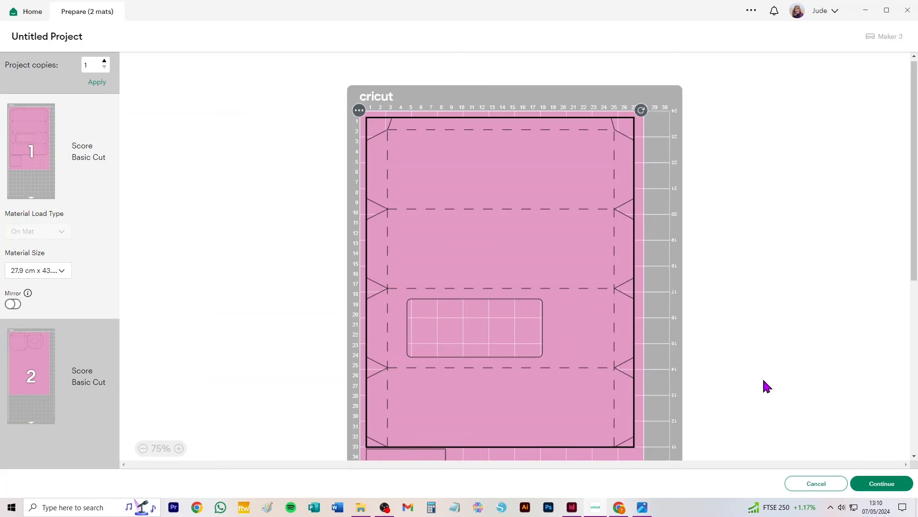
left_click(816, 485)
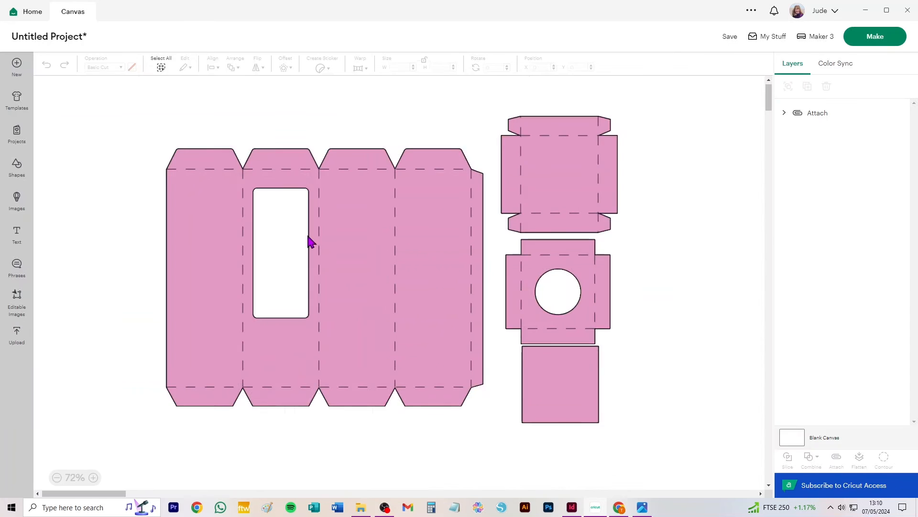